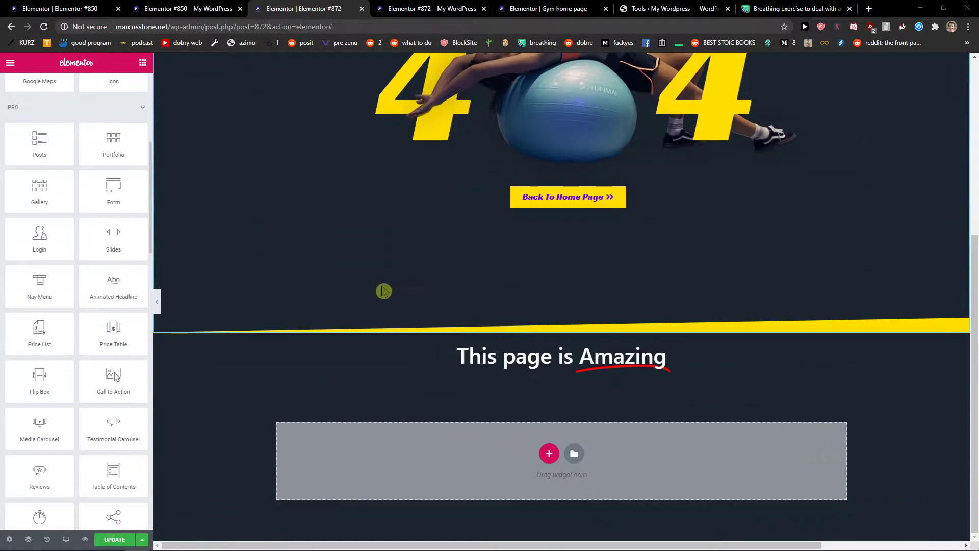
Scroll through the widget panel and return to its top.
scroll(383, 290, up, 5)
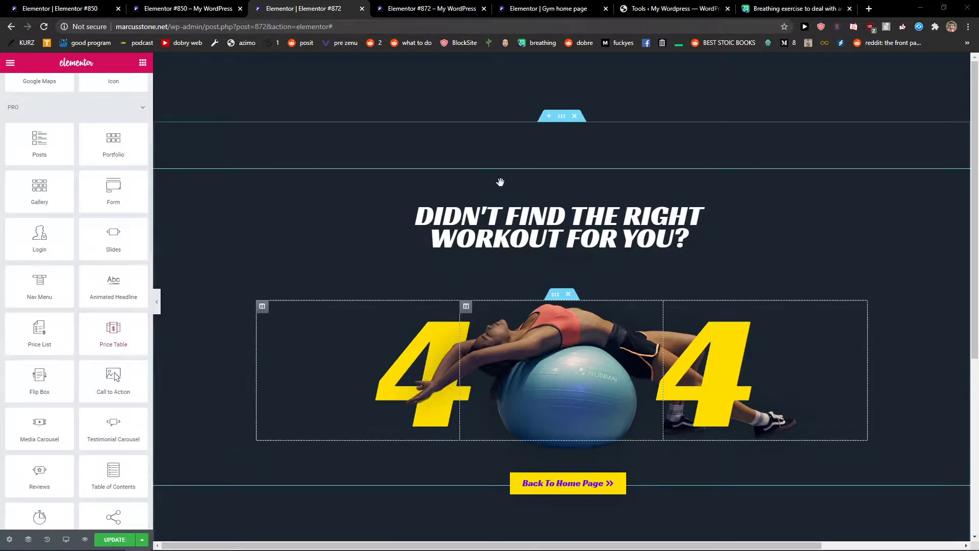
scroll(102, 290, down, 4)
scroll(102, 290, down, 6)
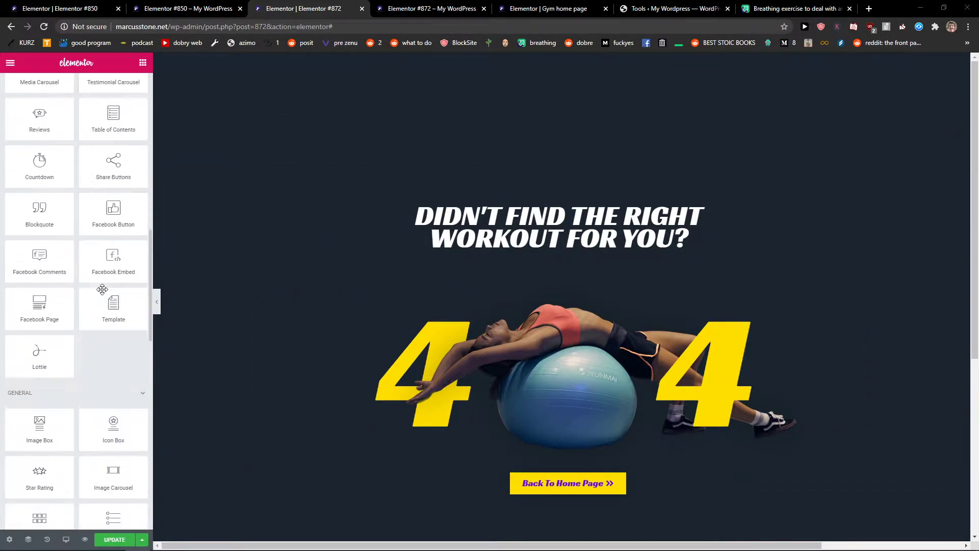
scroll(104, 289, down, 1)
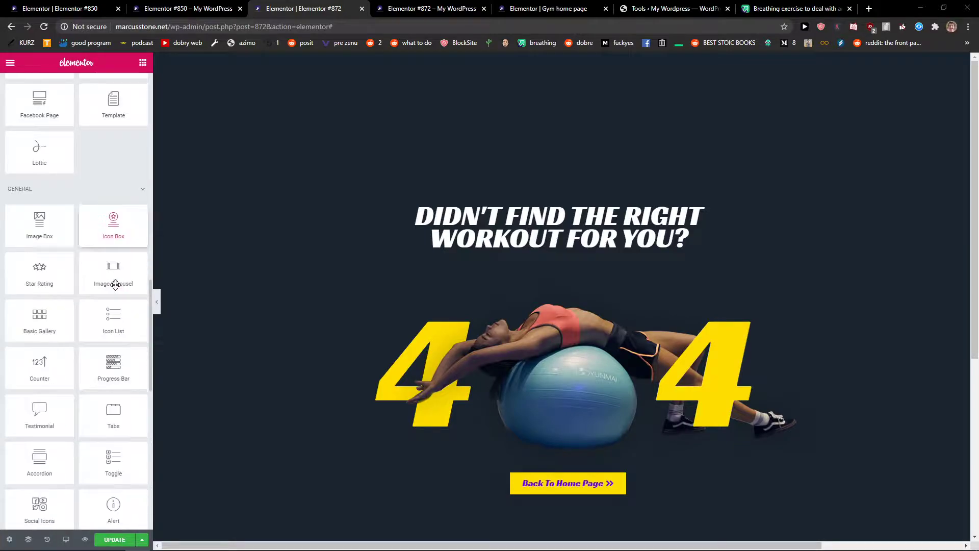
scroll(78, 258, up, 12)
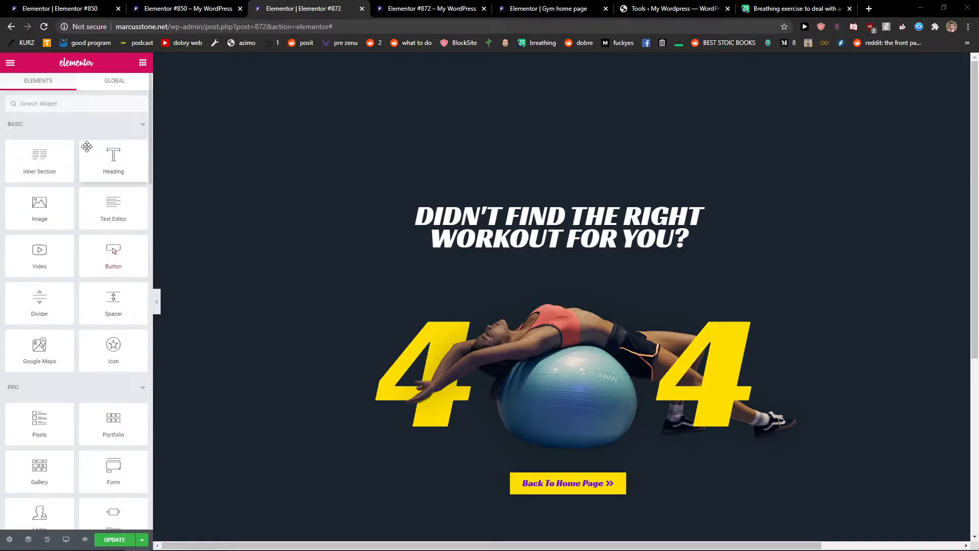
Search 'aut', drop Author Box under 'This page is Amazing', and set Source to Custom.
text(aut)
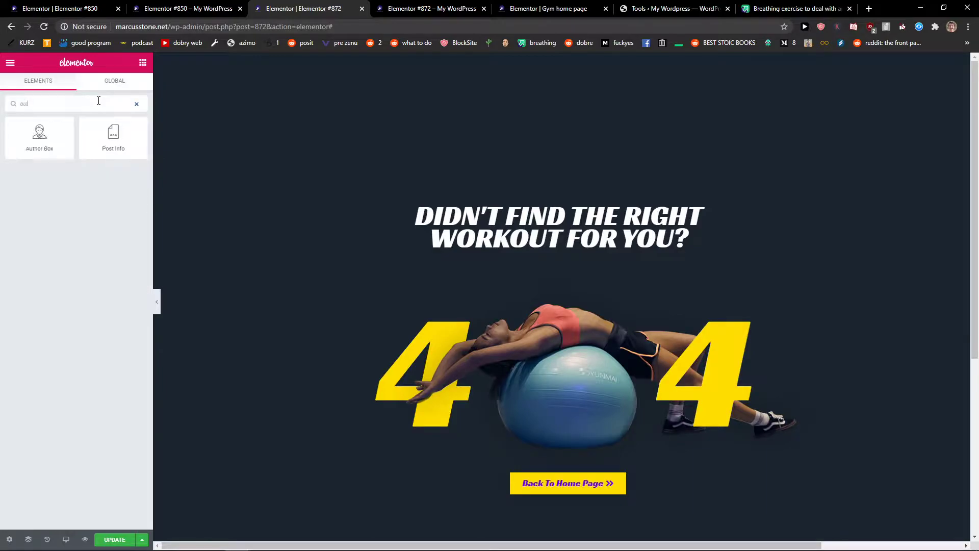
scroll(498, 407, down, 5)
drag(40, 133, 500, 457)
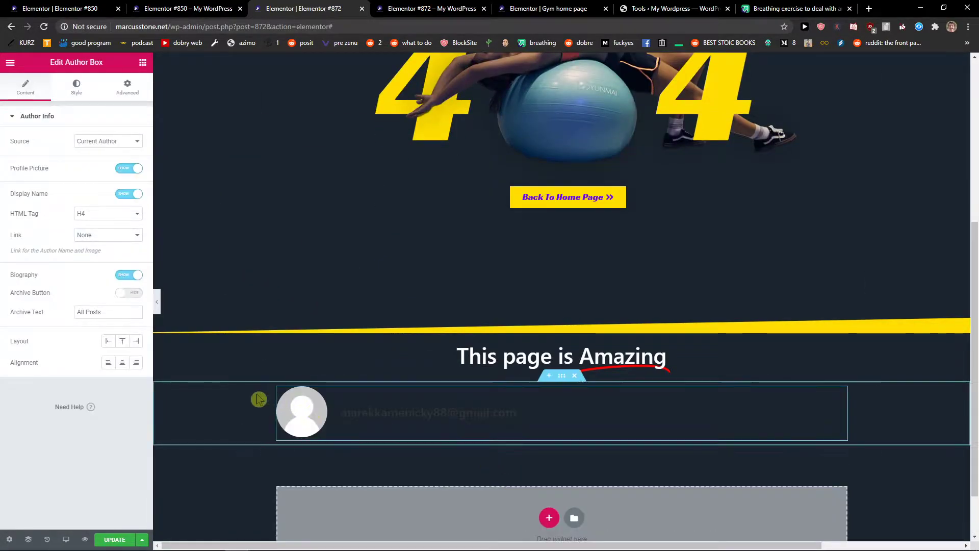
click(86, 142)
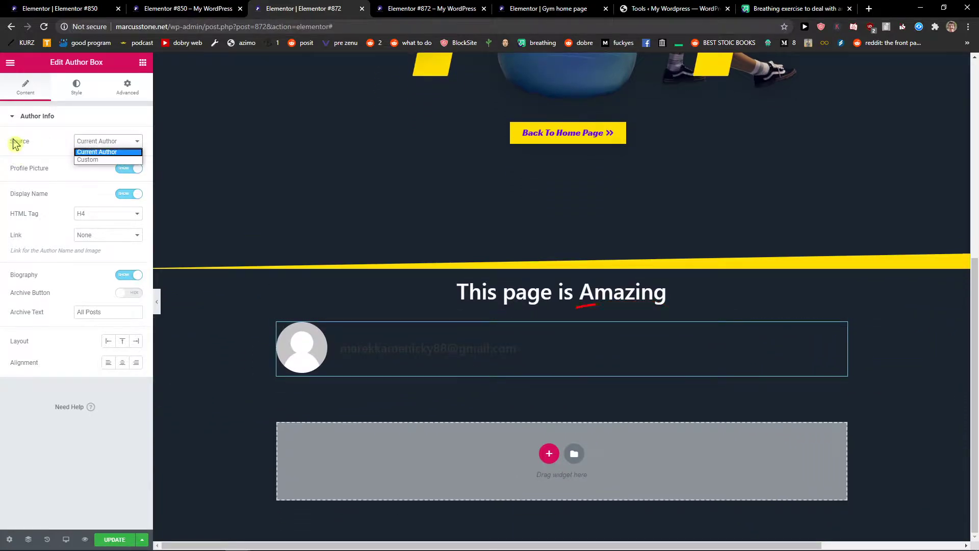
click(121, 160)
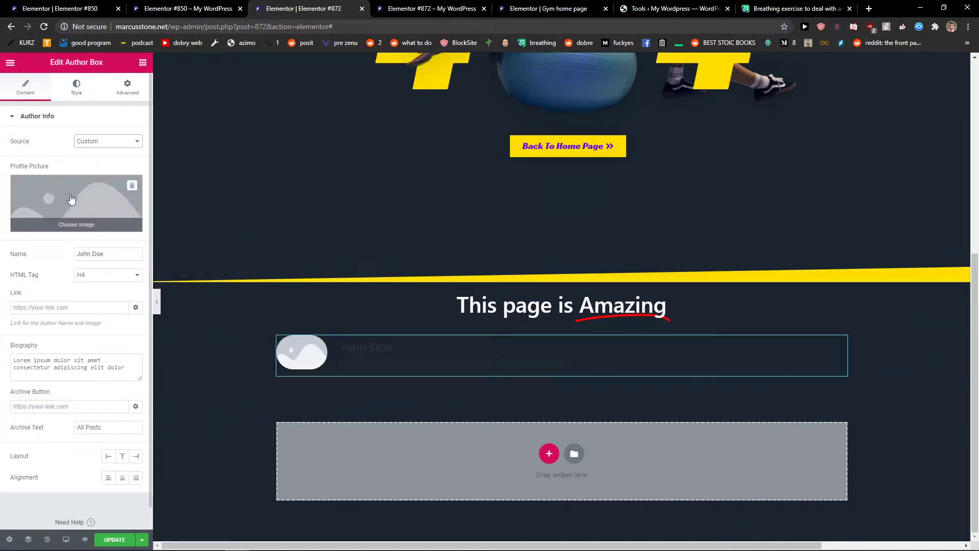
Set the author box profile picture to 13-6.jpg from the Media Library.
click(79, 200)
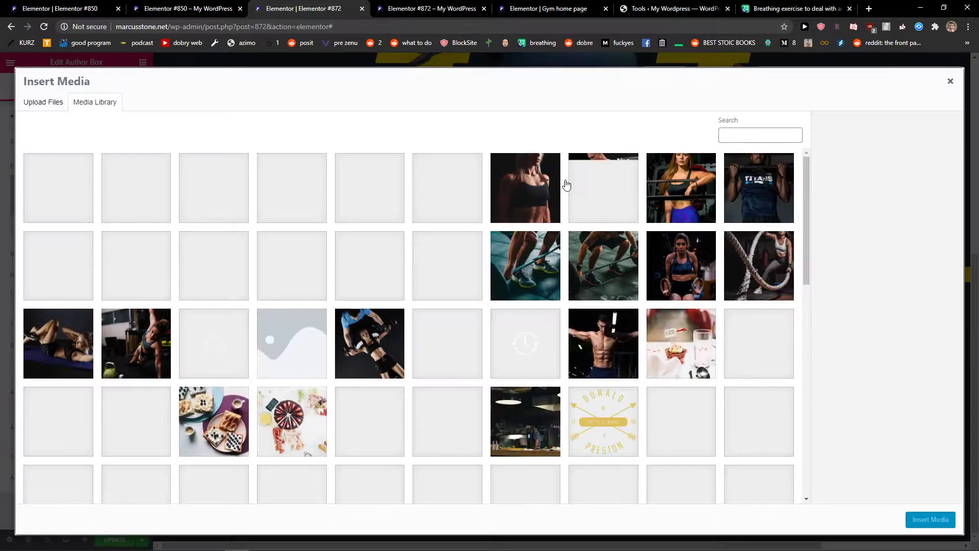
scroll(273, 269, down, 10)
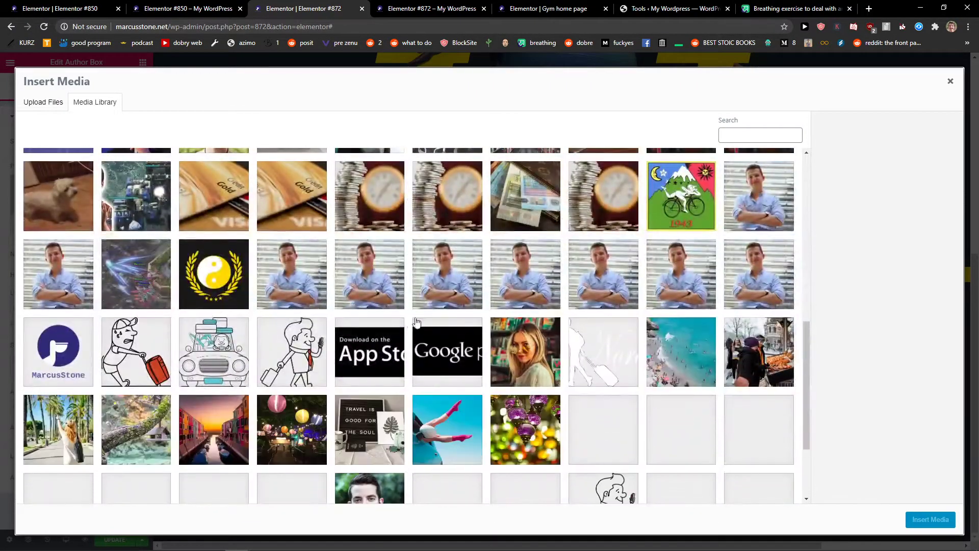
click(289, 270)
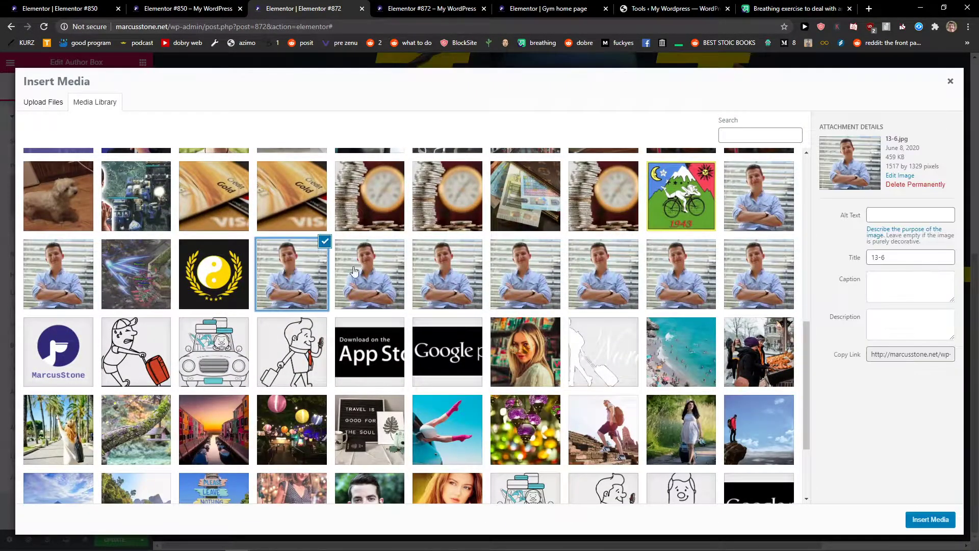
click(938, 520)
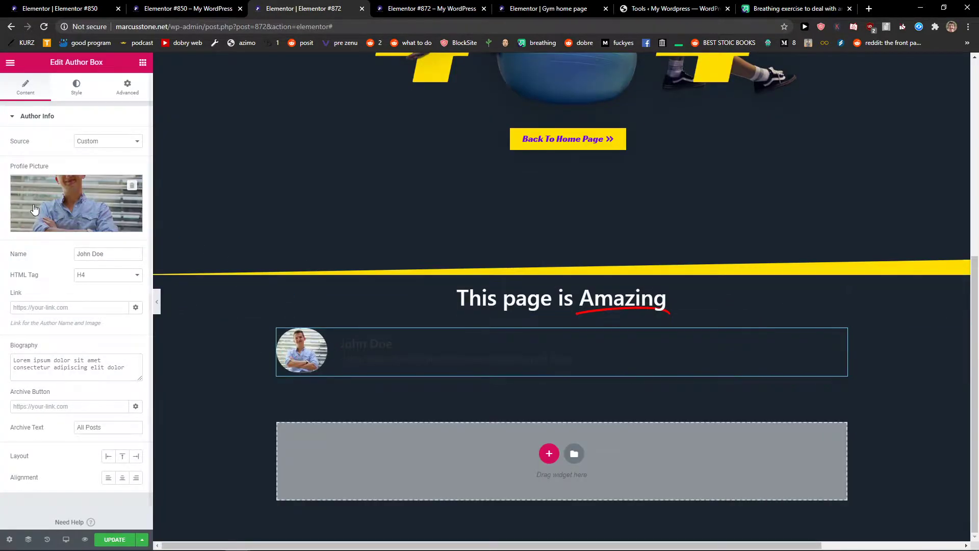
Enter the author name Marcus Stone and set its HTML tag to H5.
click(98, 254)
text(Marek)
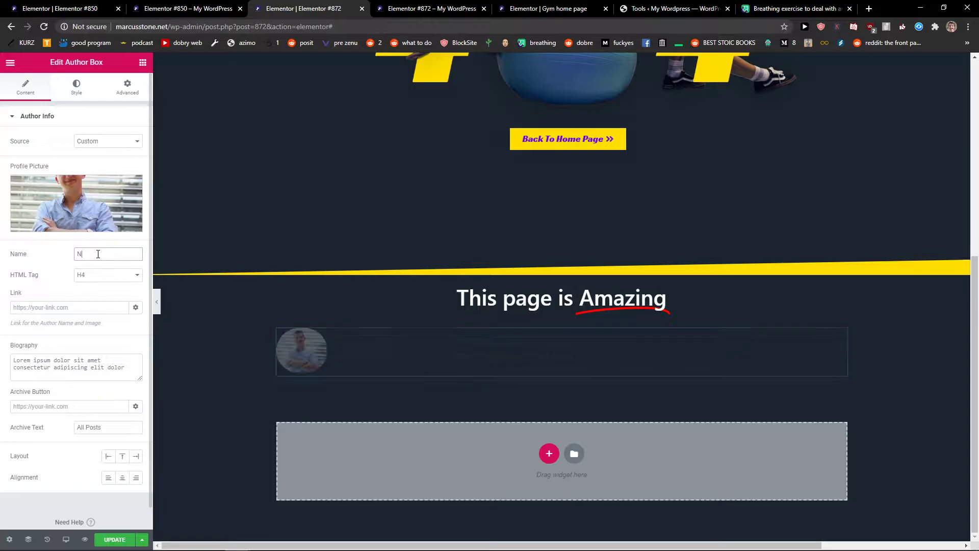
key(BackSpace)
key(BackSpace)
text(c)
click(94, 282)
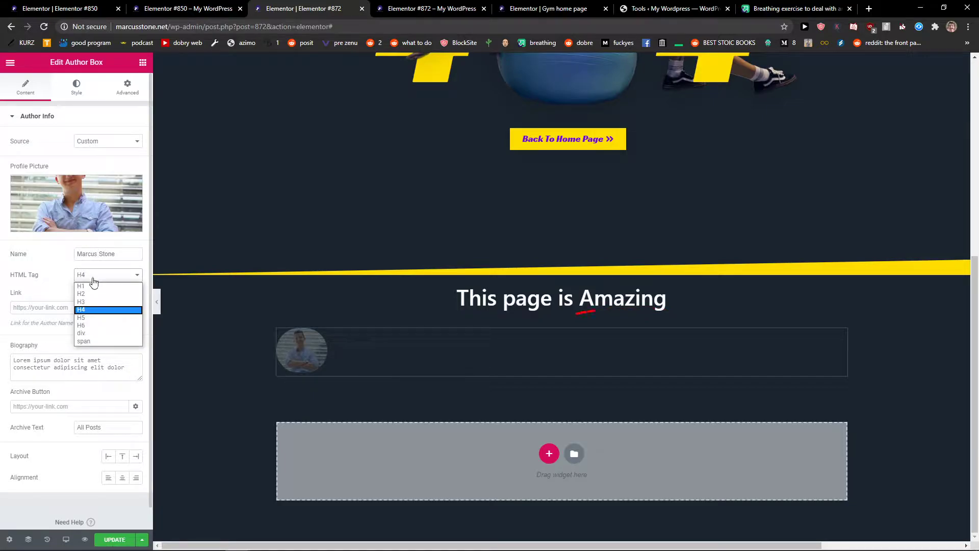
click(96, 317)
click(120, 256)
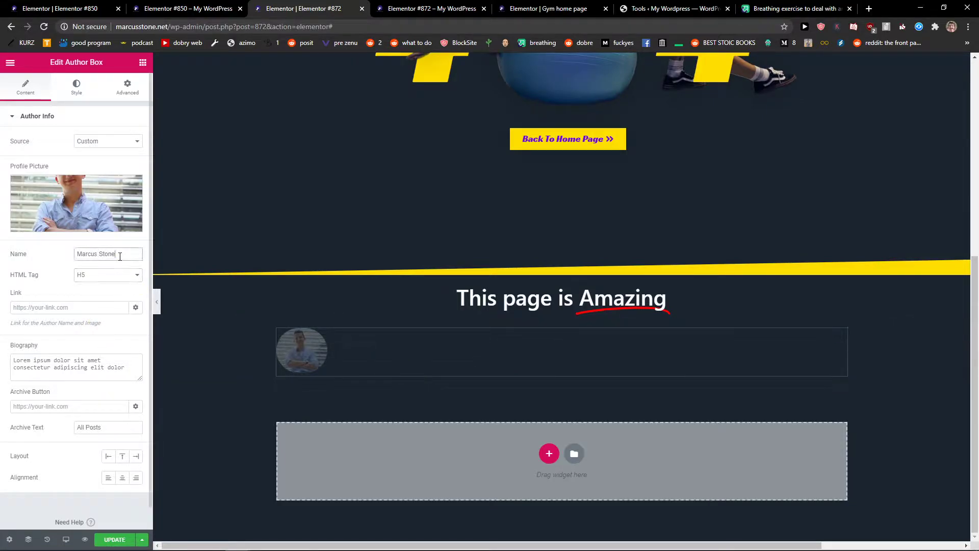
click(39, 305)
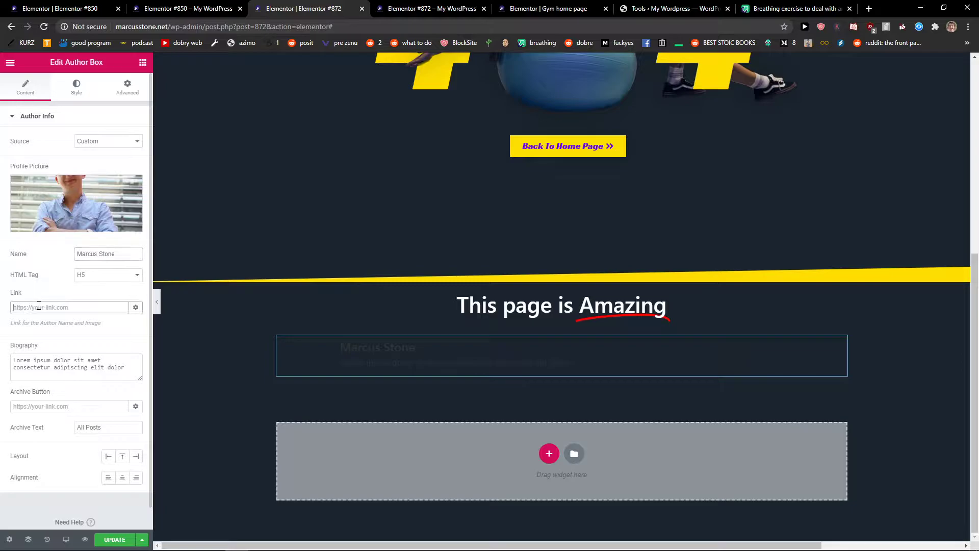
click(135, 278)
Replace the placeholder biography with 'I am the way!'.
click(32, 276)
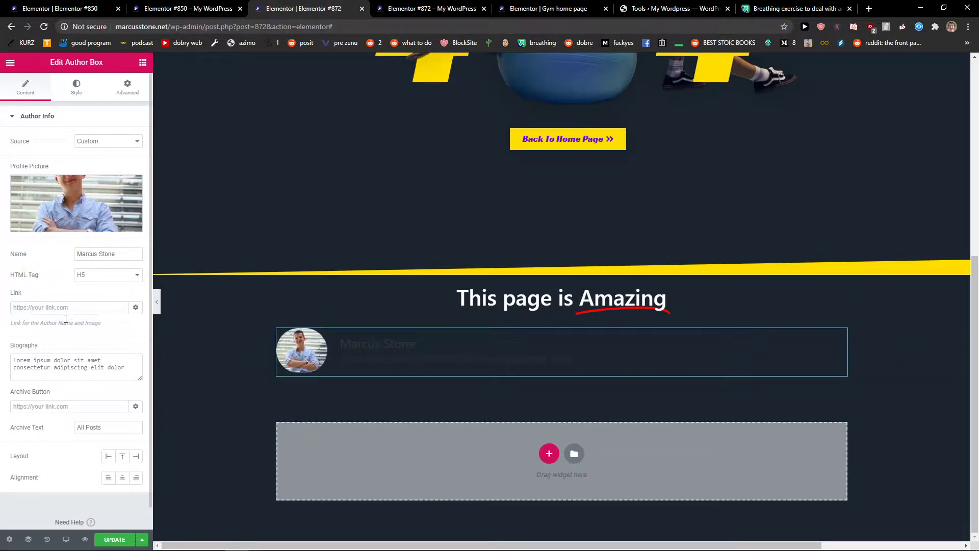
triple_click(88, 360)
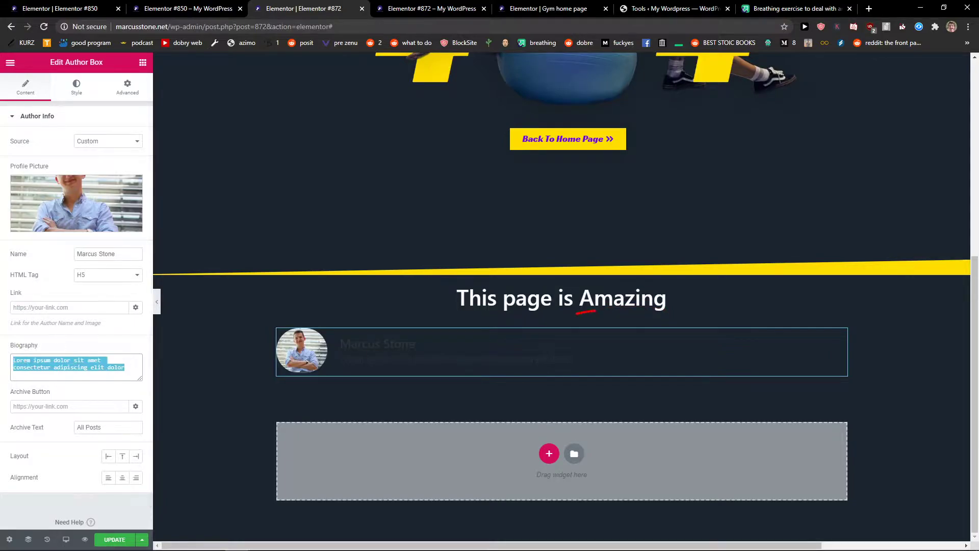
text(I am the way!)
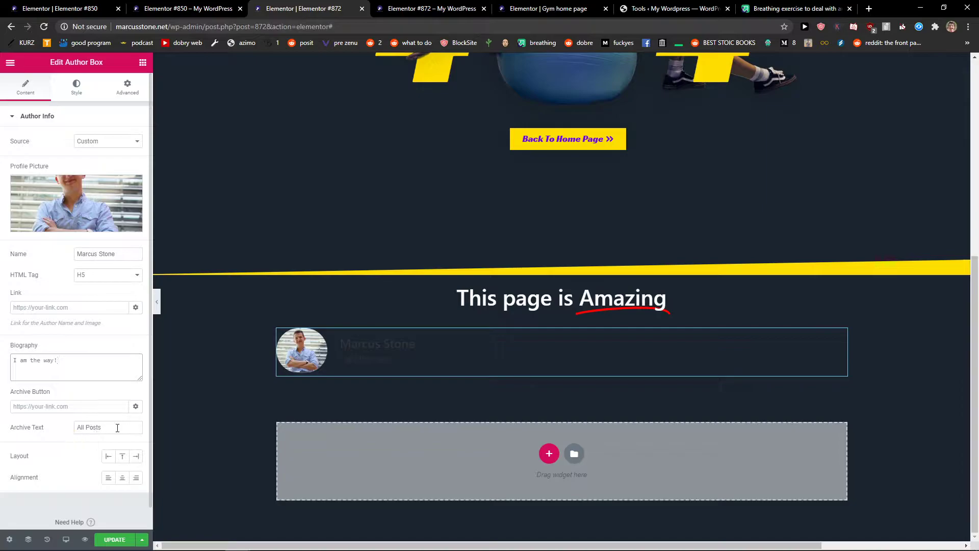
Set both Name Color and Biography Color to #FFFFFF in the Style tab's Text section.
click(84, 91)
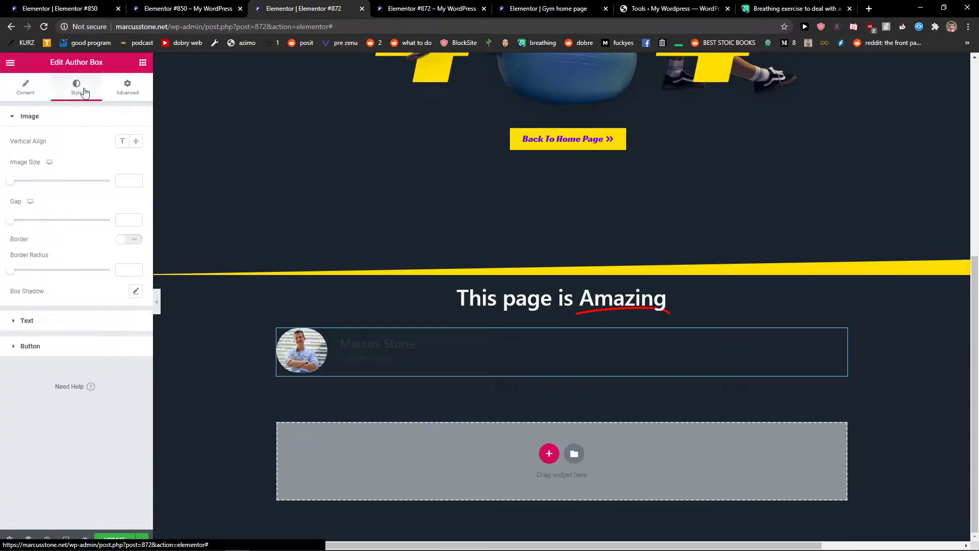
click(58, 318)
click(121, 188)
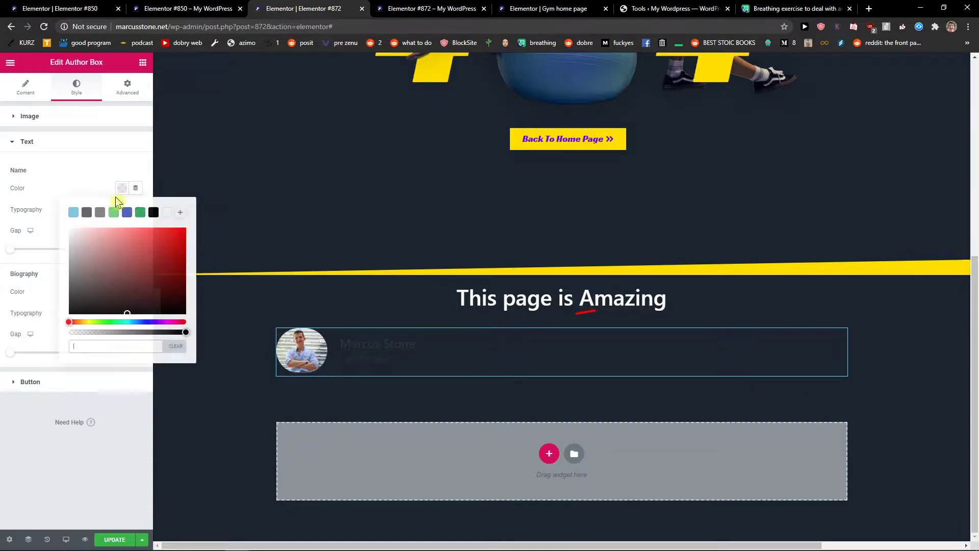
text(#FFFFFF)
click(55, 339)
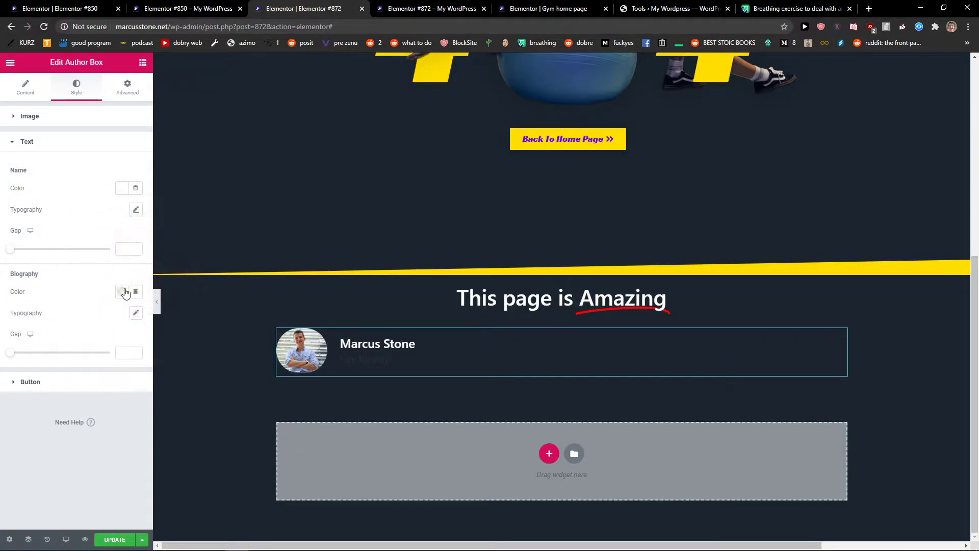
click(122, 292)
text(#FFFFFF)
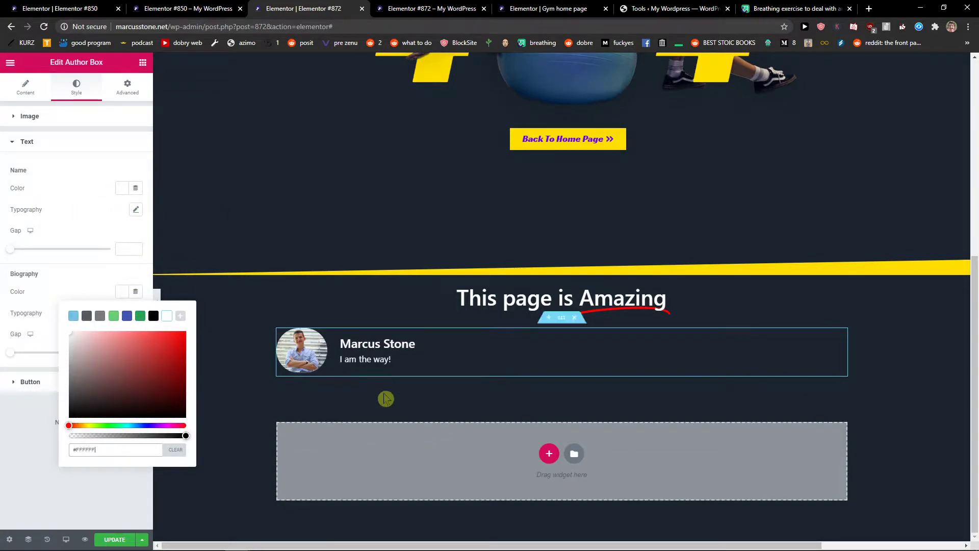
click(29, 115)
click(30, 116)
Enlarge the author photo to size 181 and give it a border radius of 35.
click(29, 115)
drag(30, 182, 102, 187)
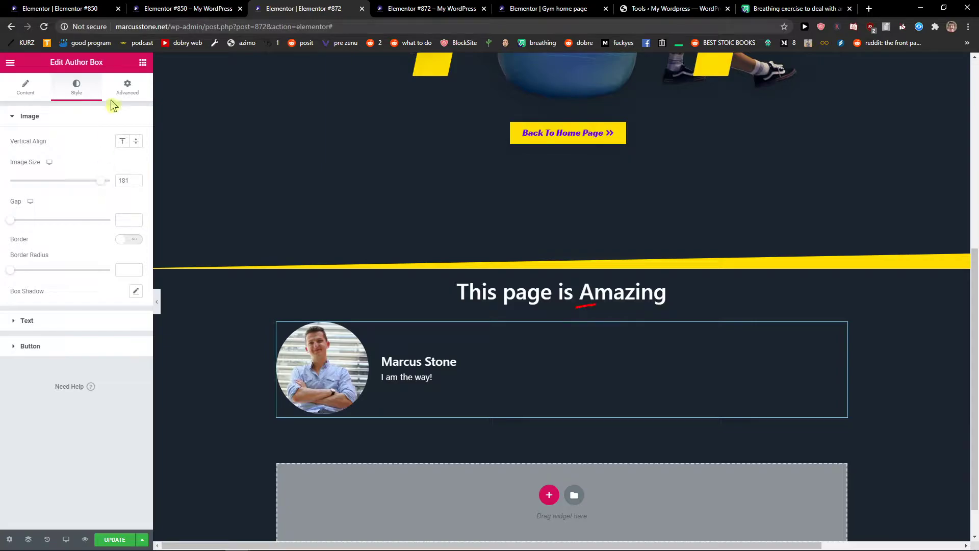
drag(11, 270, 45, 275)
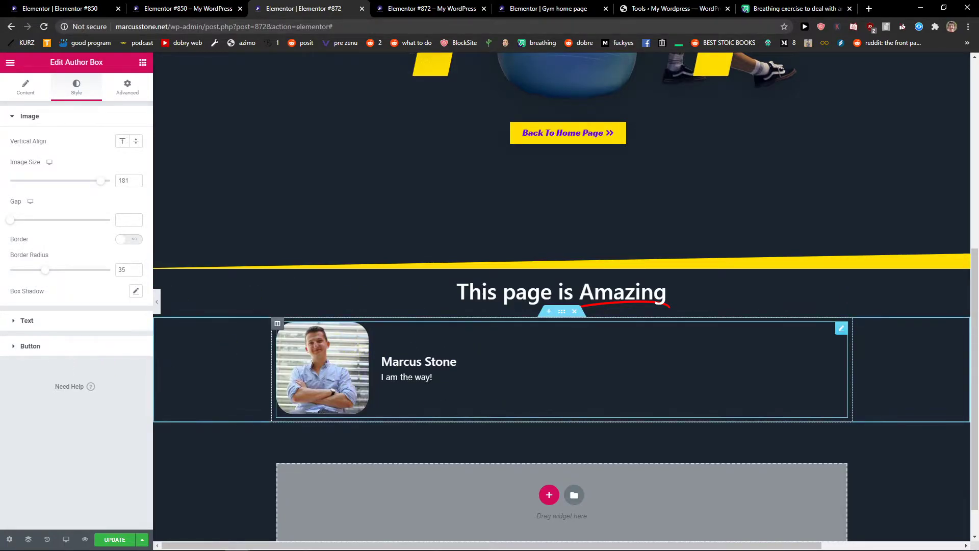
Move the Marcus Stone author box above the 'This page is Amazing' heading.
click(96, 326)
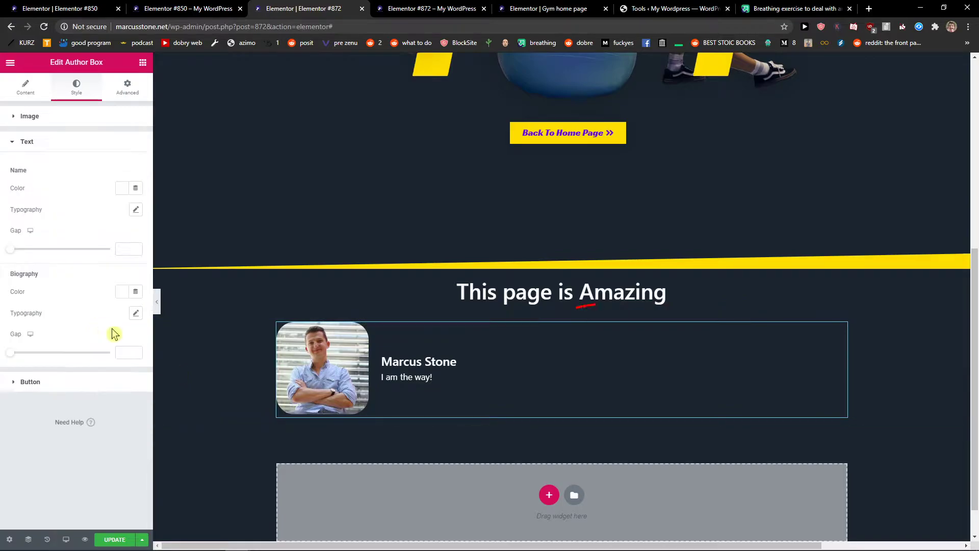
click(63, 377)
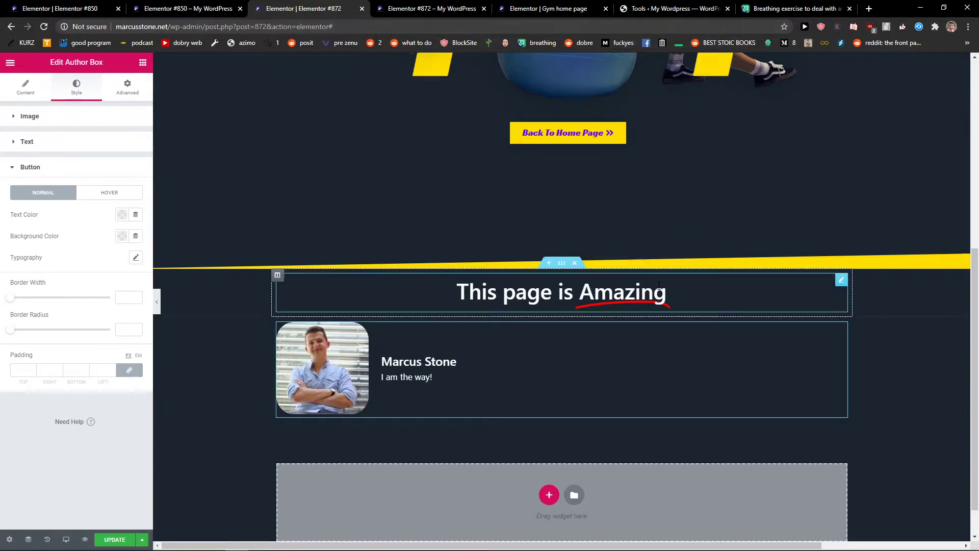
drag(601, 350, 596, 353)
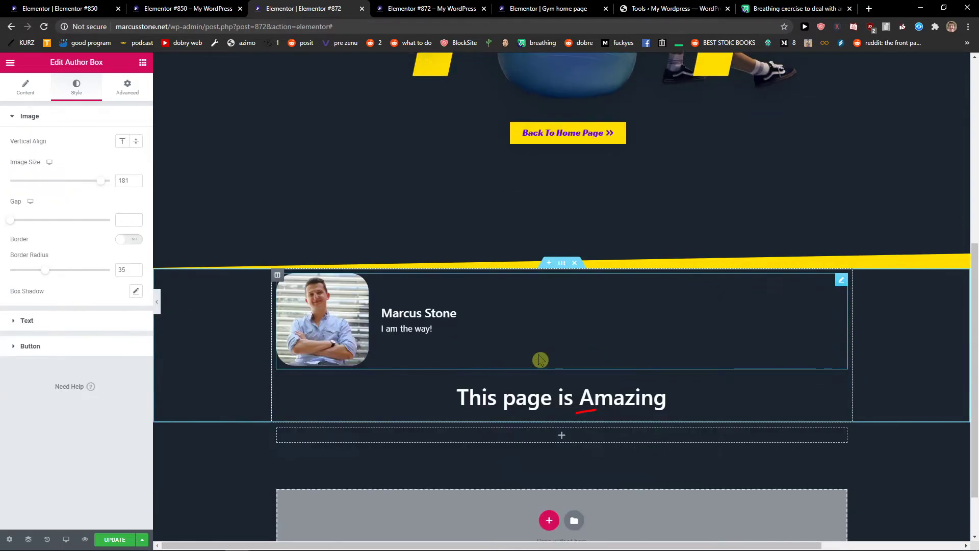
Save the author box as a global widget named 'author box'.
right_click(539, 287)
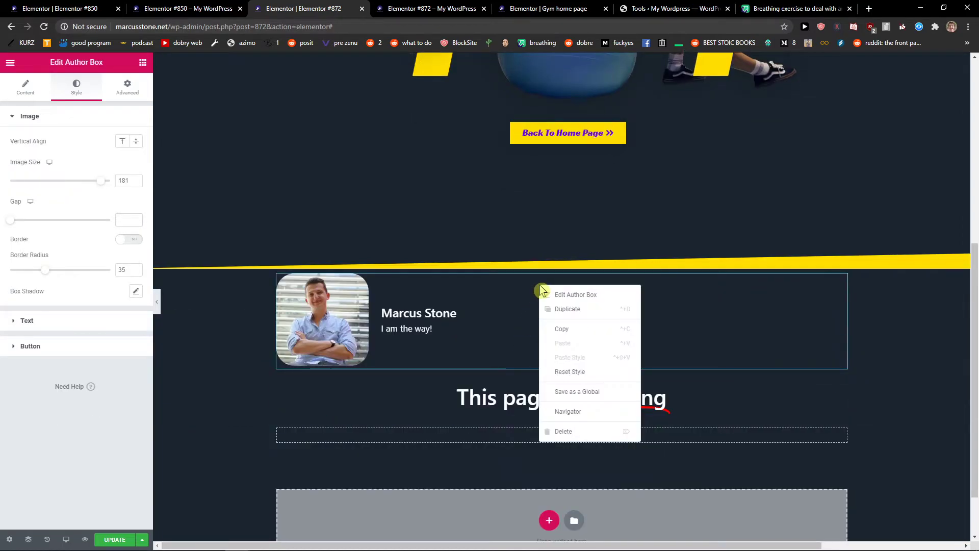
click(587, 396)
click(442, 284)
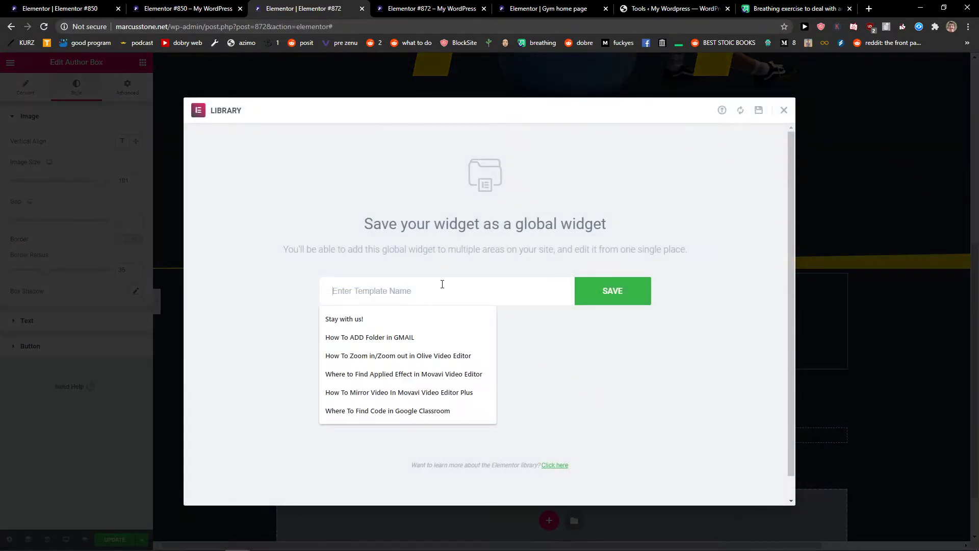
text(cont)
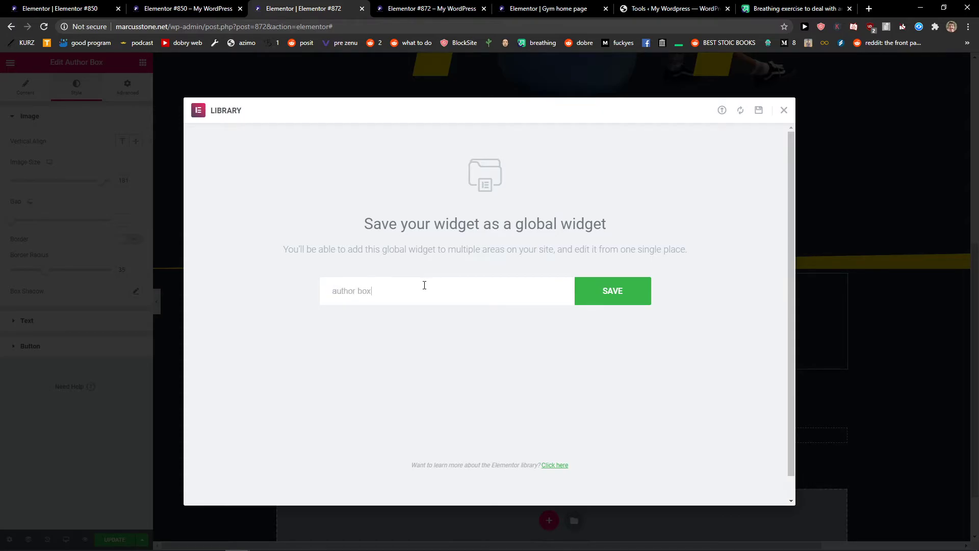
click(592, 295)
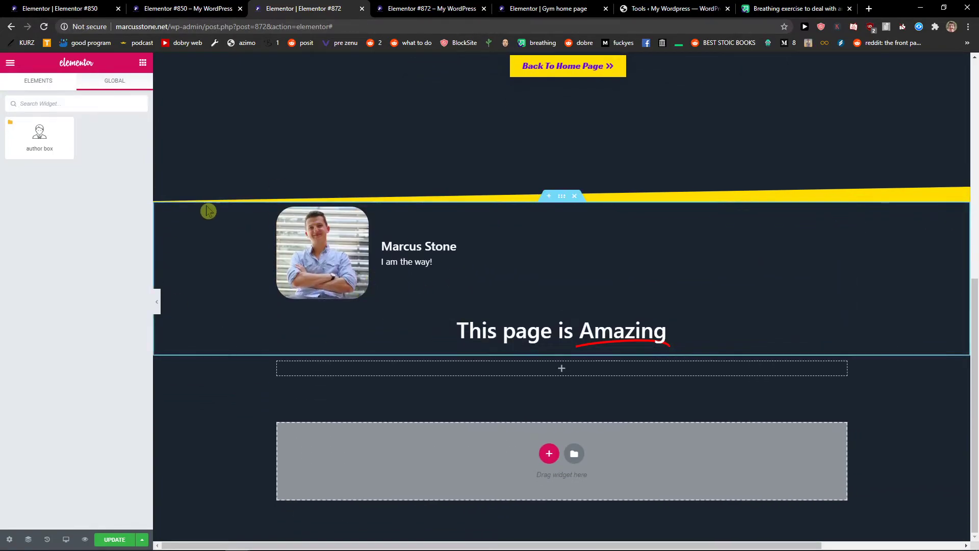
Select the locked author box and review My Templates in the template library.
click(409, 277)
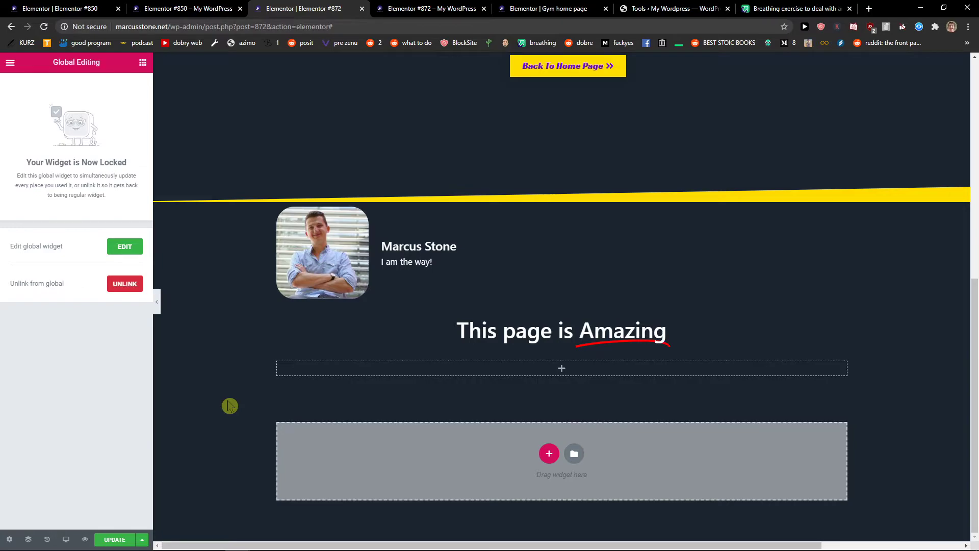
key(ctrl+shift+l)
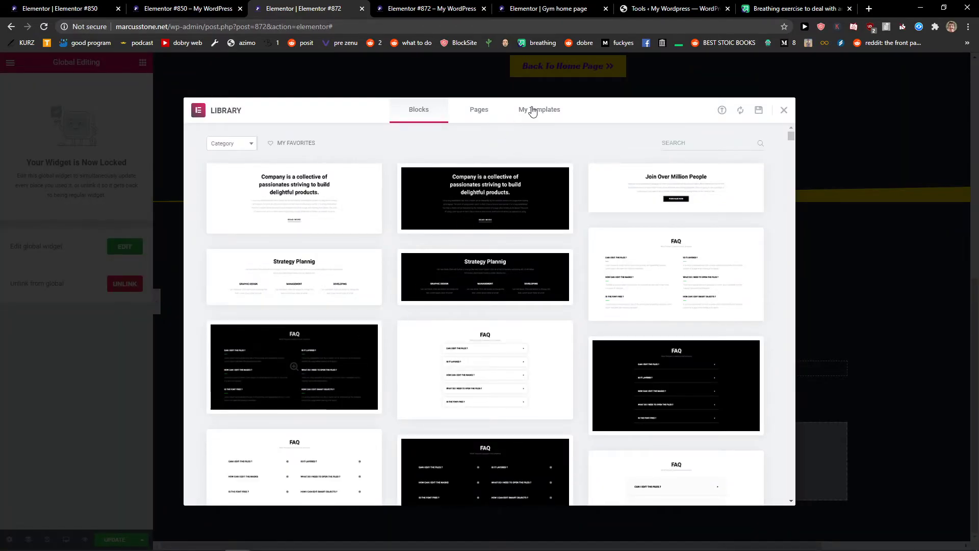
click(531, 110)
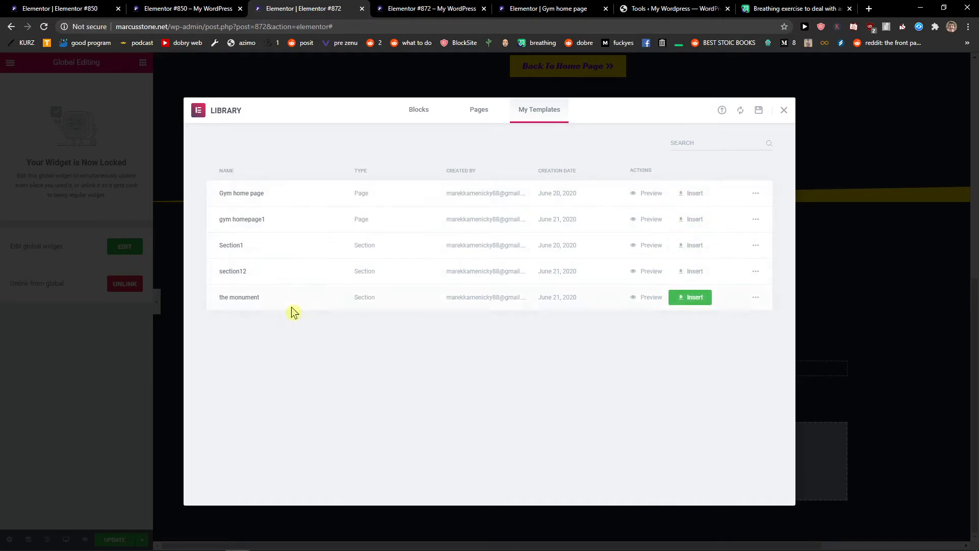
click(784, 112)
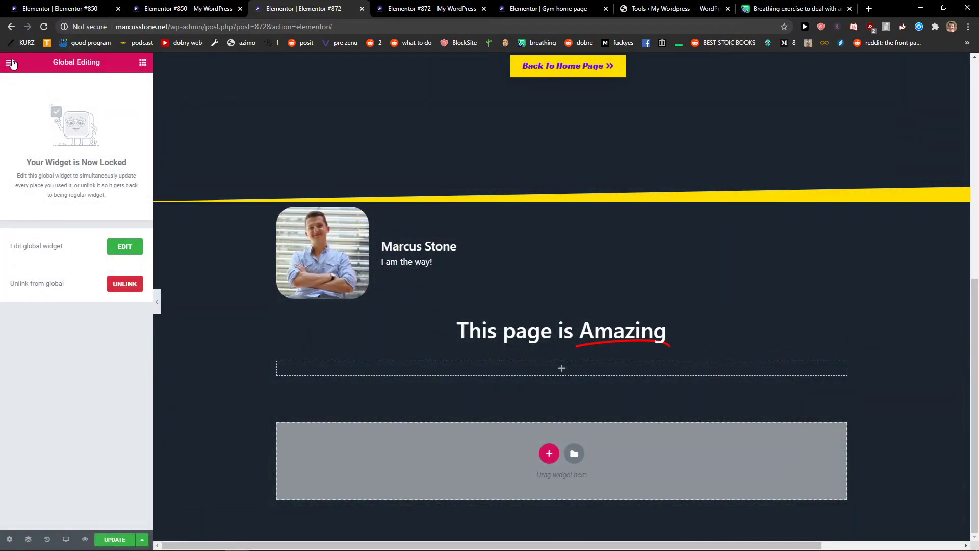
Open the Default Colors palette from the main menu, then return to the widgets.
click(10, 62)
click(32, 116)
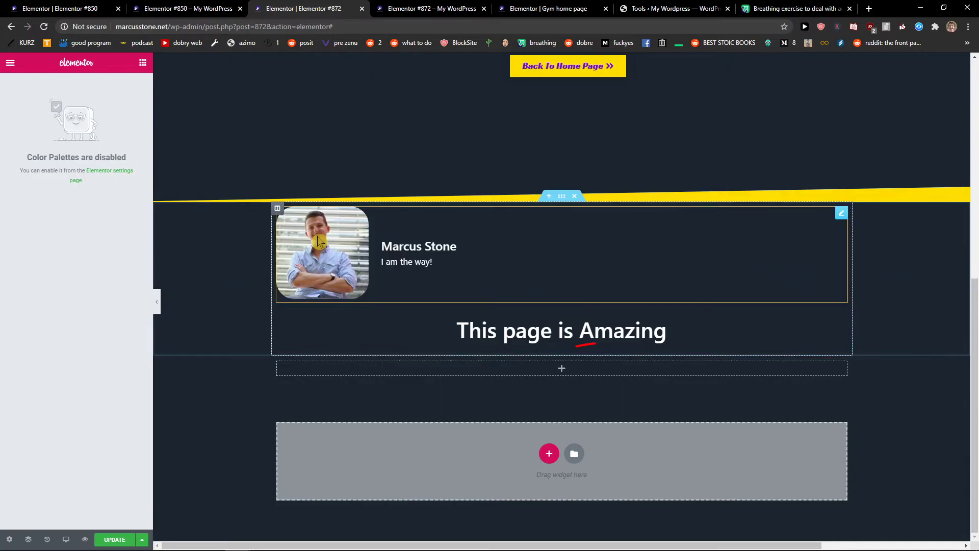
click(435, 274)
Unlink the Marcus Stone author box from its global widget and confirm.
click(143, 62)
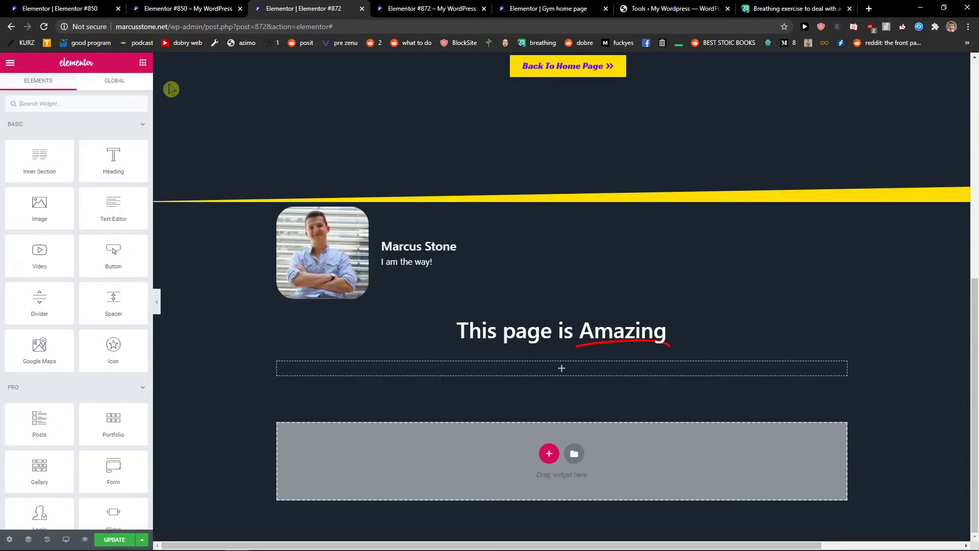
click(286, 225)
click(124, 246)
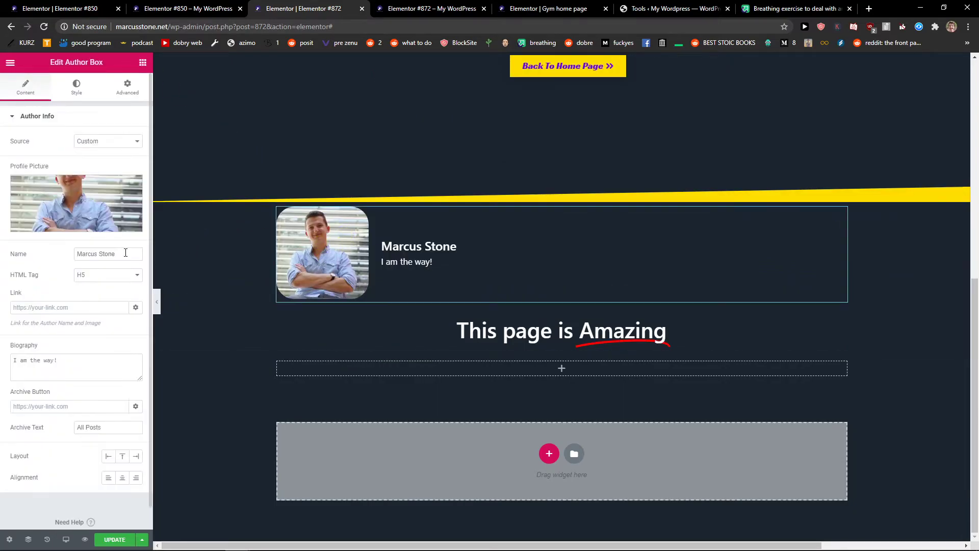
click(487, 248)
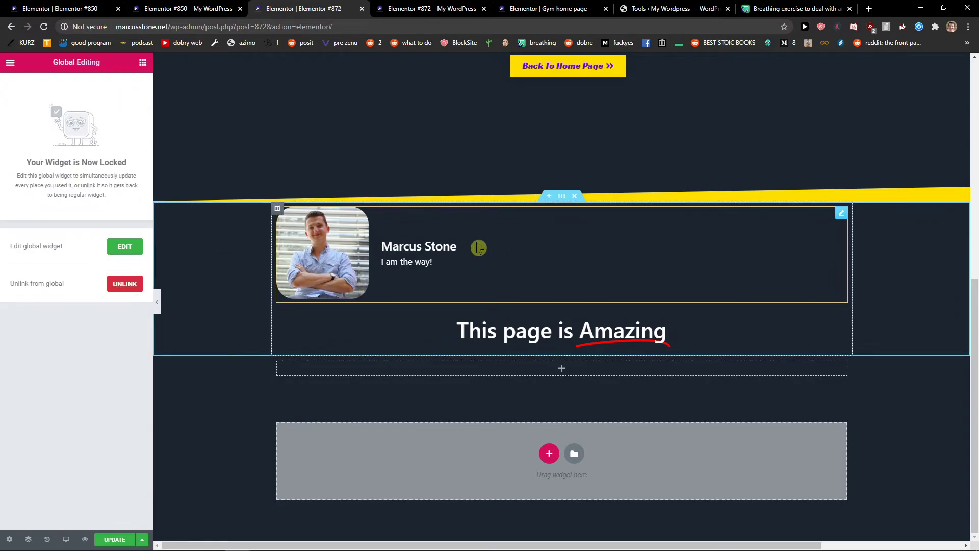
click(125, 283)
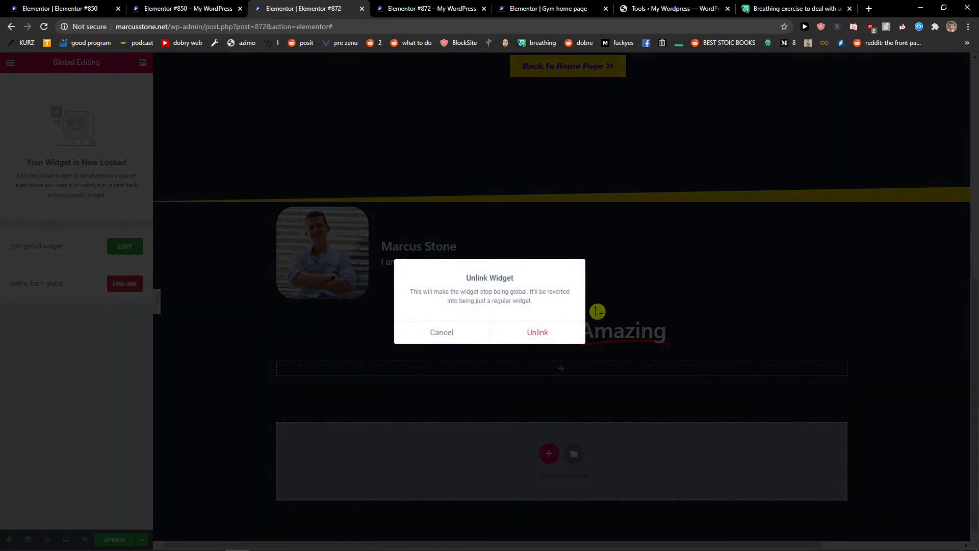
click(546, 333)
Begin saving the author box as a global widget and review the saved templates under My Templates.
right_click(464, 265)
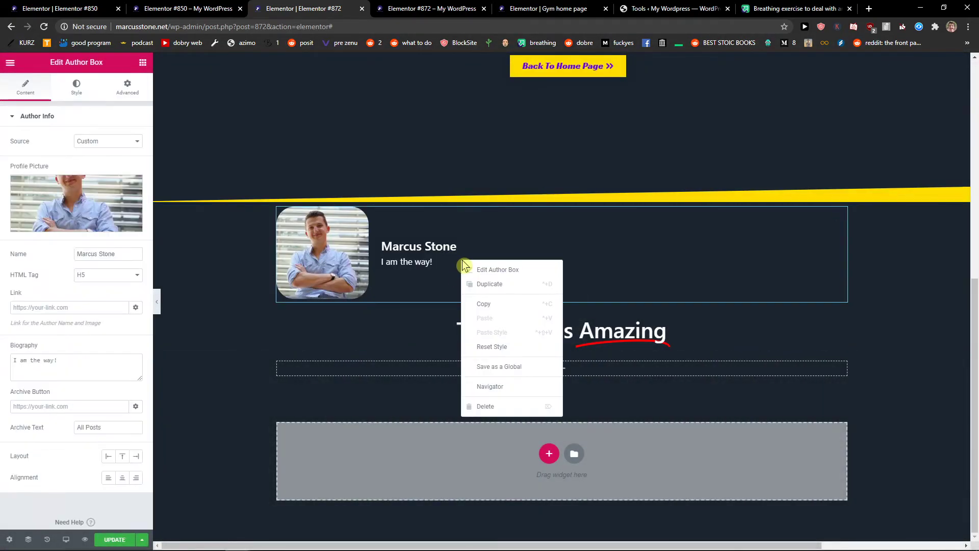
click(542, 368)
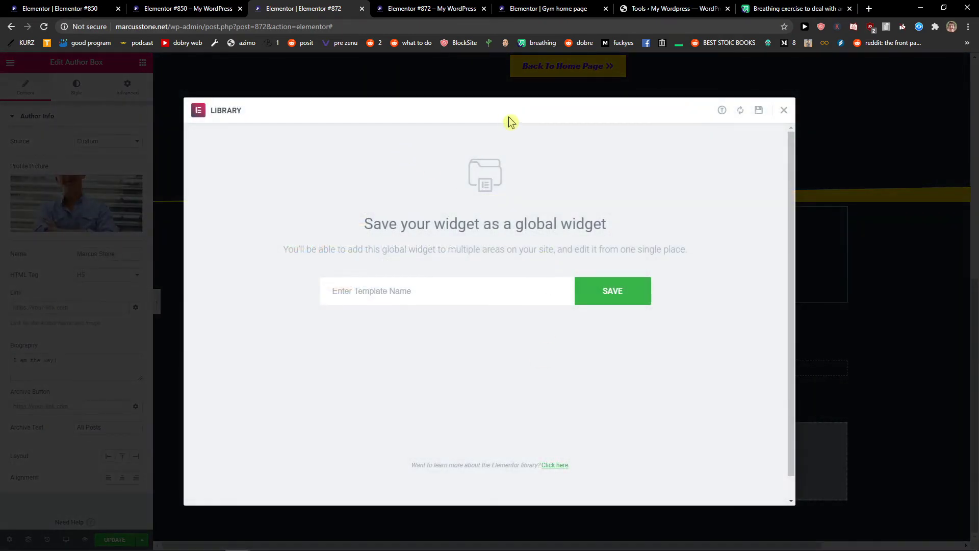
click(221, 121)
click(553, 115)
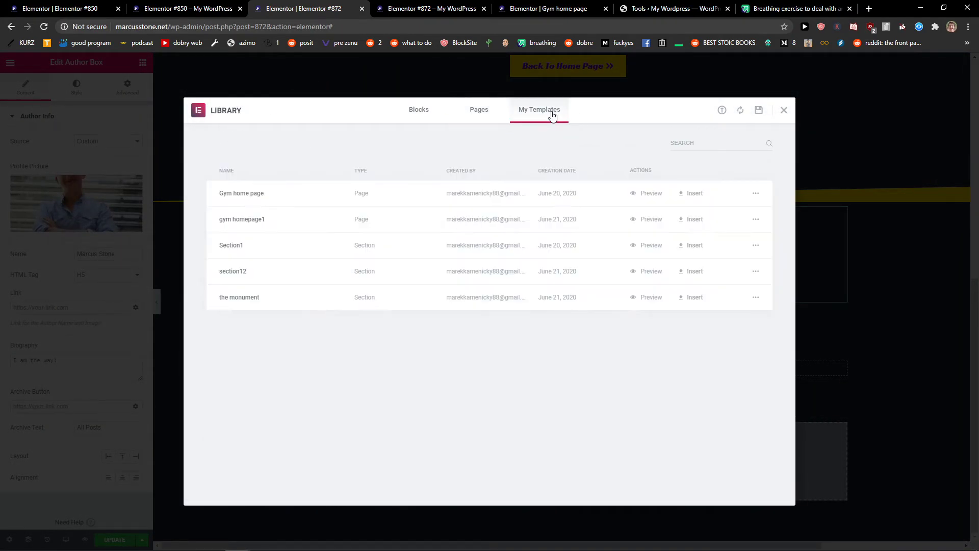
click(782, 112)
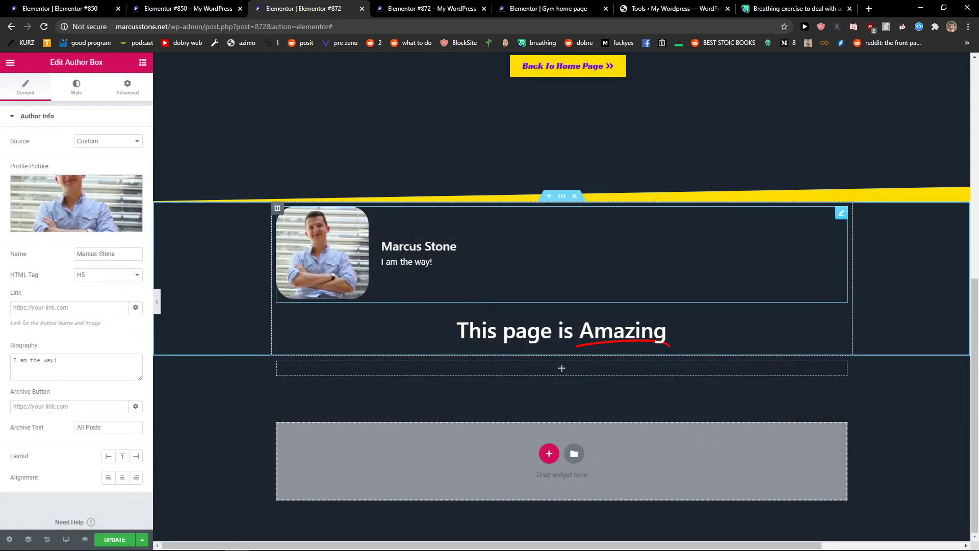
Save the author box as a global widget named 'yes'.
right_click(411, 242)
click(446, 344)
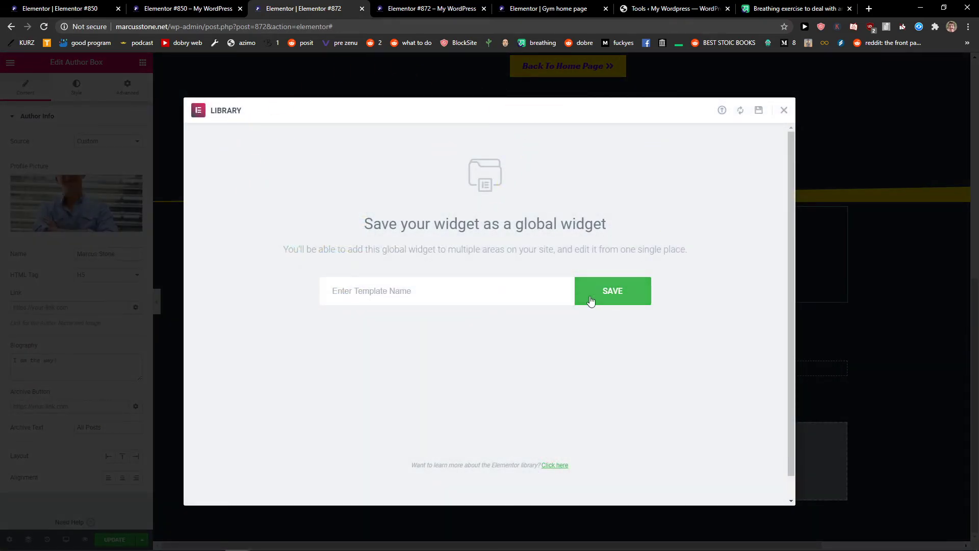
click(512, 280)
text(yes)
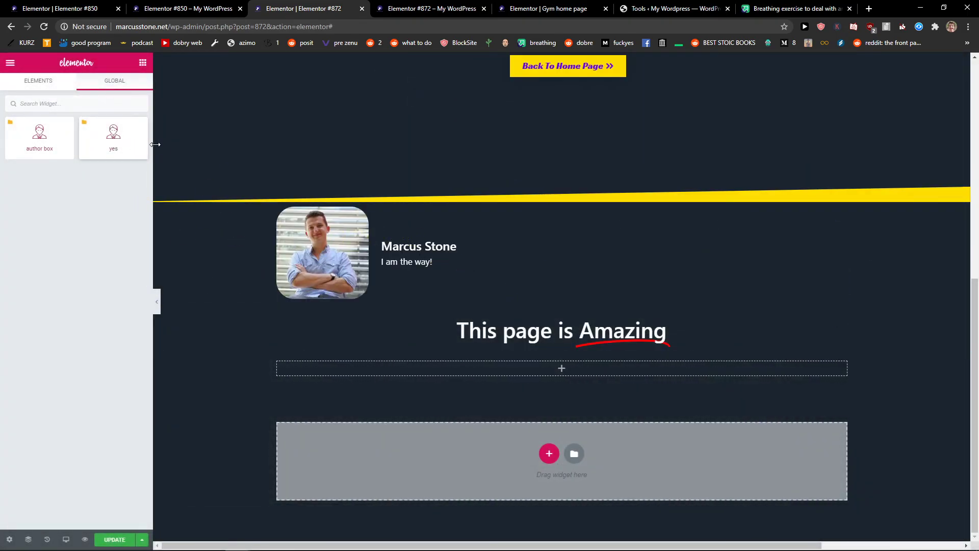
Show the Global widgets list and select the Marcus Stone author box to reveal its locked Global Editing explanation.
click(51, 82)
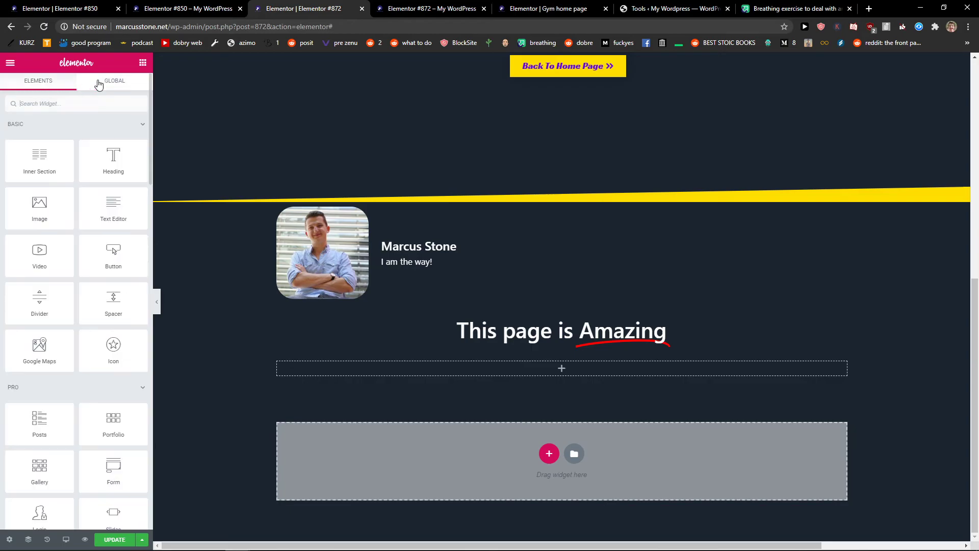
click(99, 81)
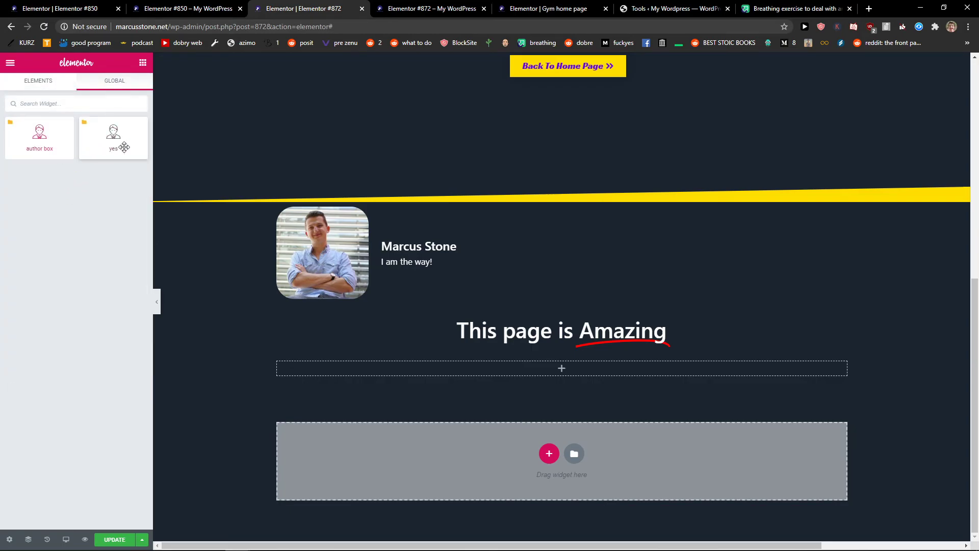
click(485, 277)
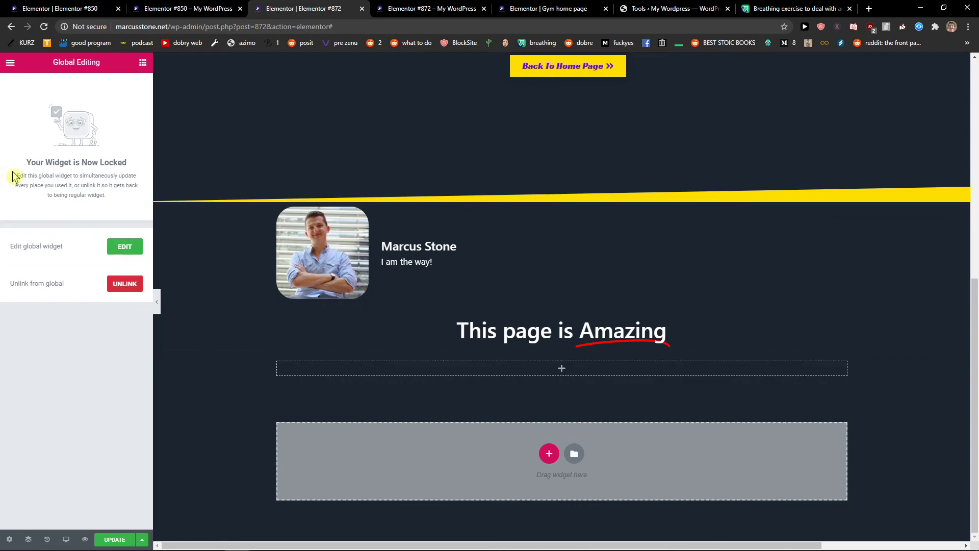
drag(18, 175, 105, 195)
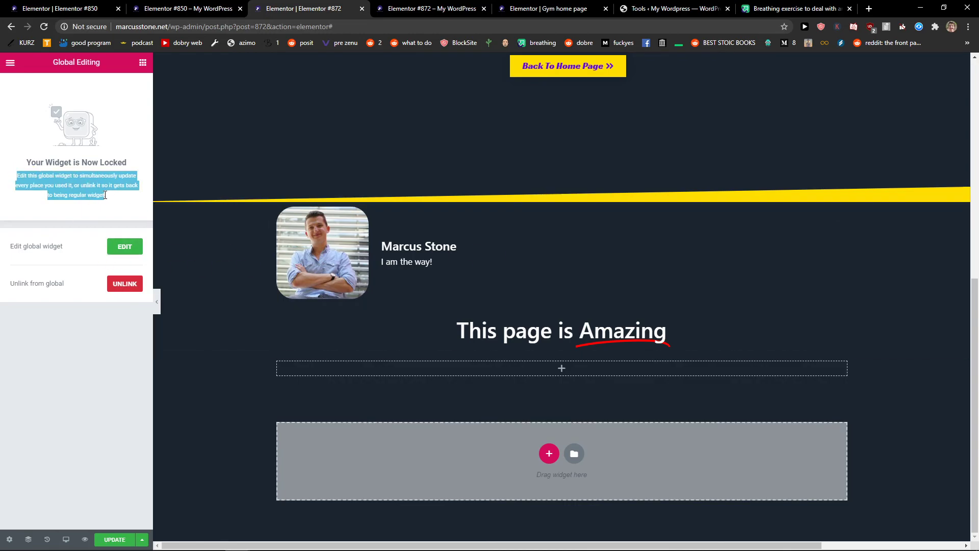